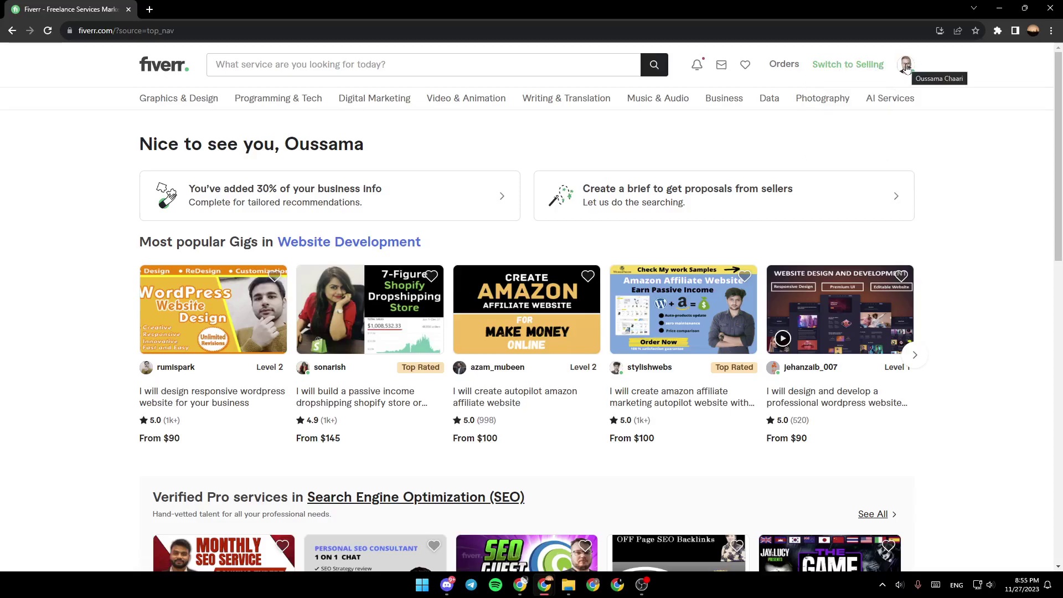
- Go to the seller profile page via the account avatar menu
left_click(904, 66)
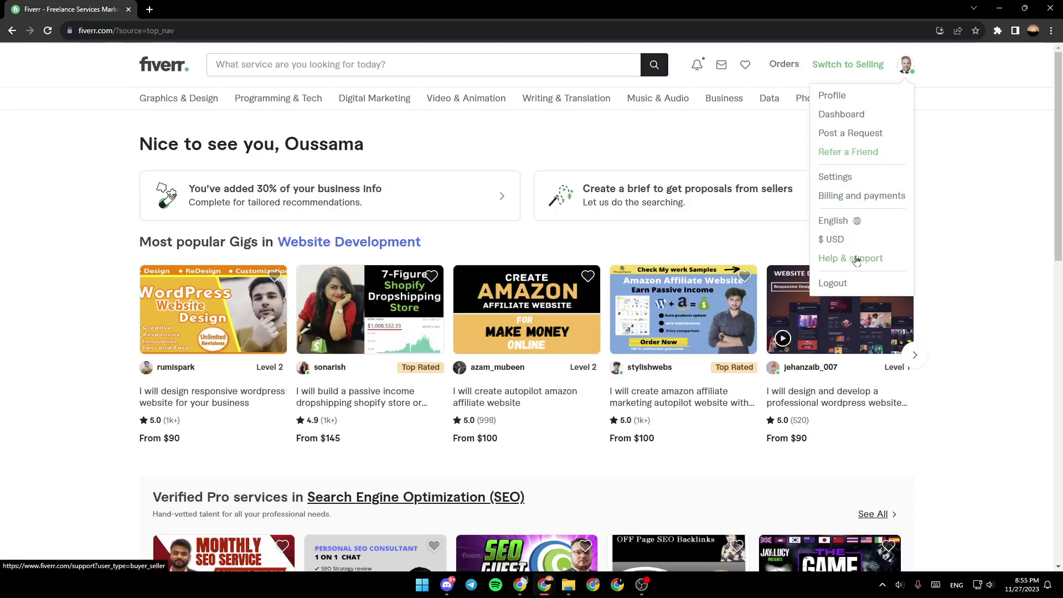
left_click(831, 95)
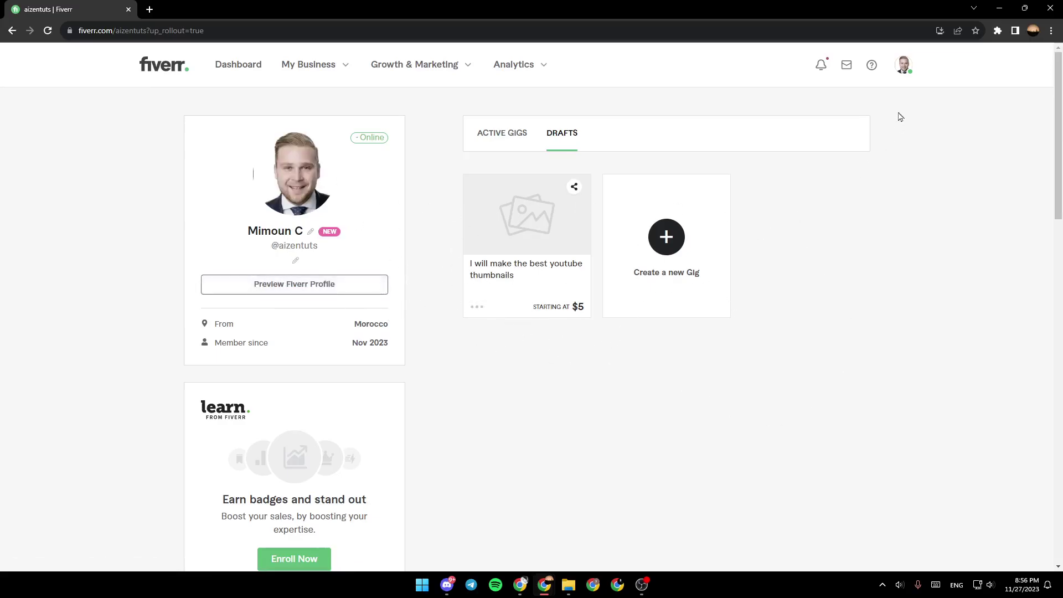
- Go to Settings from the account avatar menu
left_click(902, 65)
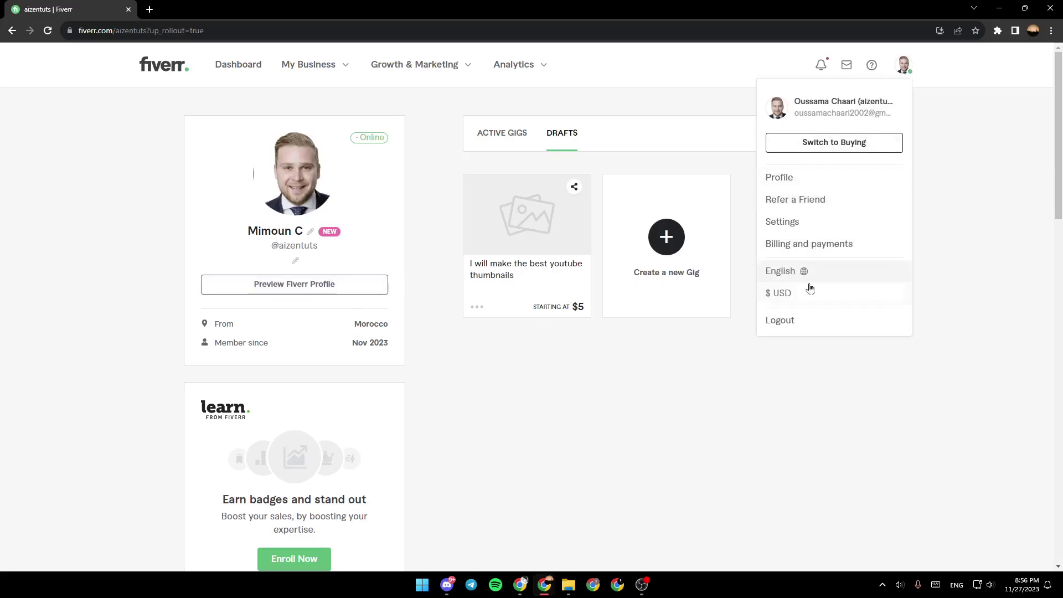
left_click(793, 223)
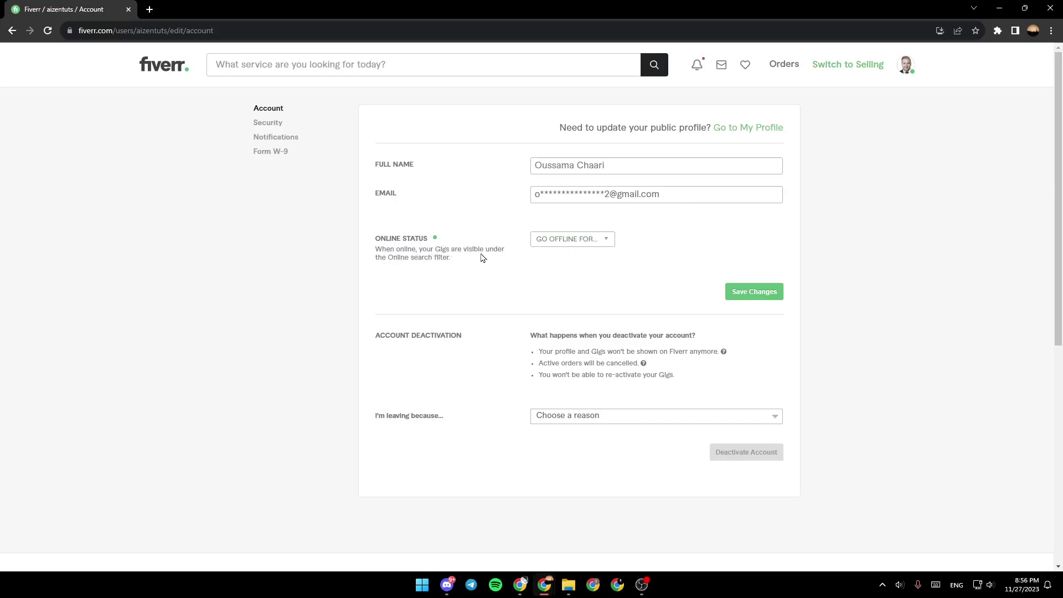
left_click(585, 241)
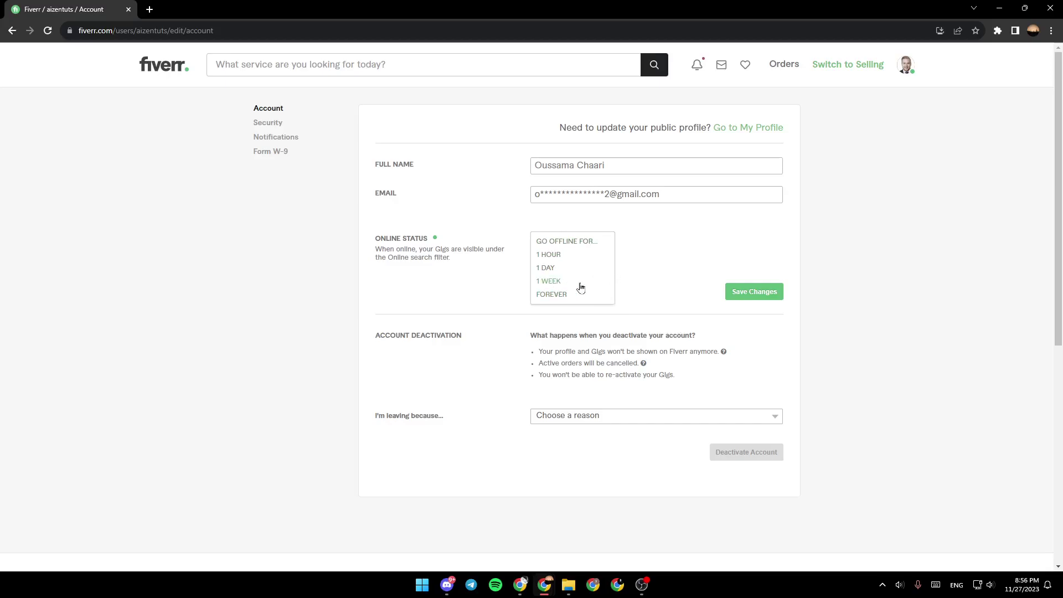
left_click(699, 261)
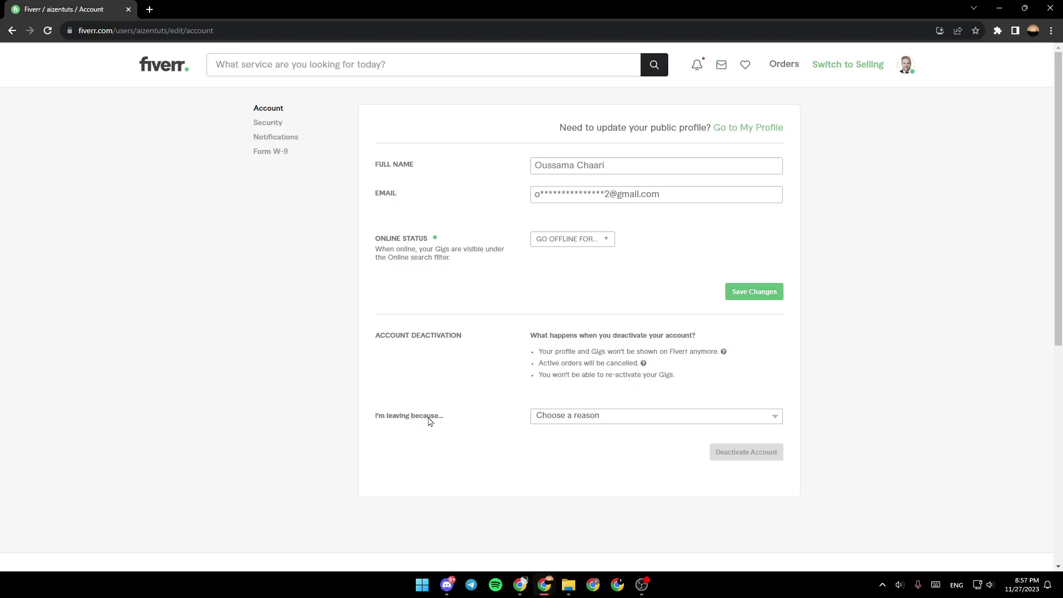
- Choose 'Something else' as the leaving reason, leaving the Tell us more box empty
left_click(608, 423)
left_click(556, 419)
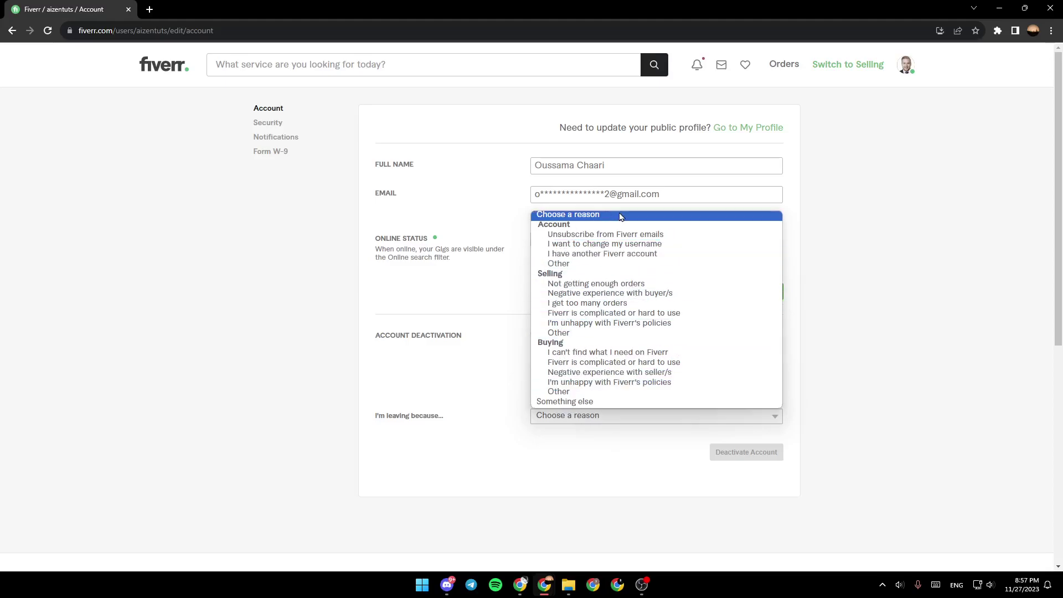
left_click(668, 402)
left_click(606, 470)
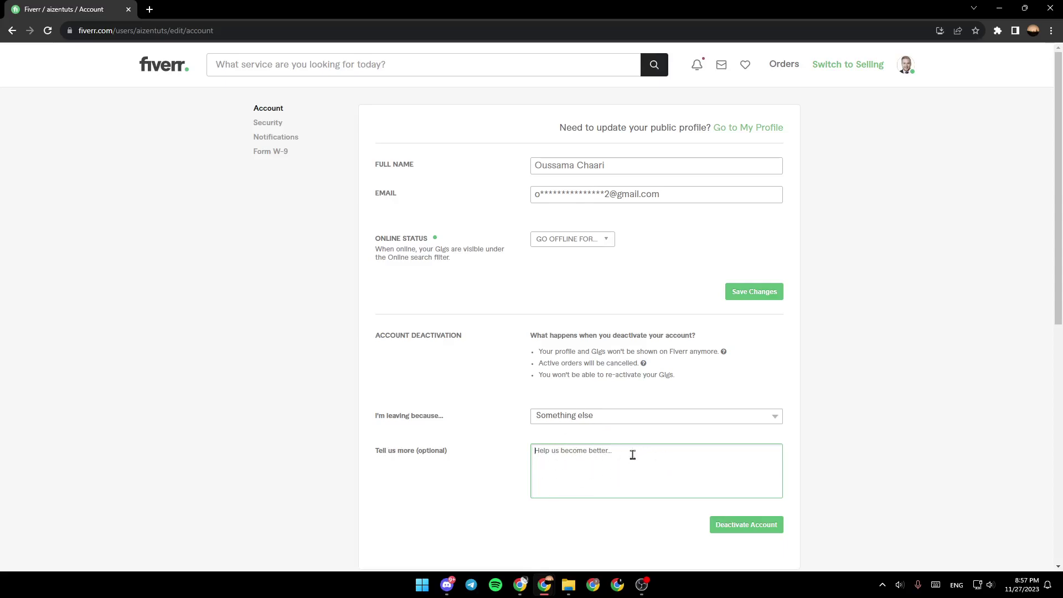
left_click(927, 392)
scroll(922, 436, "down", 1)
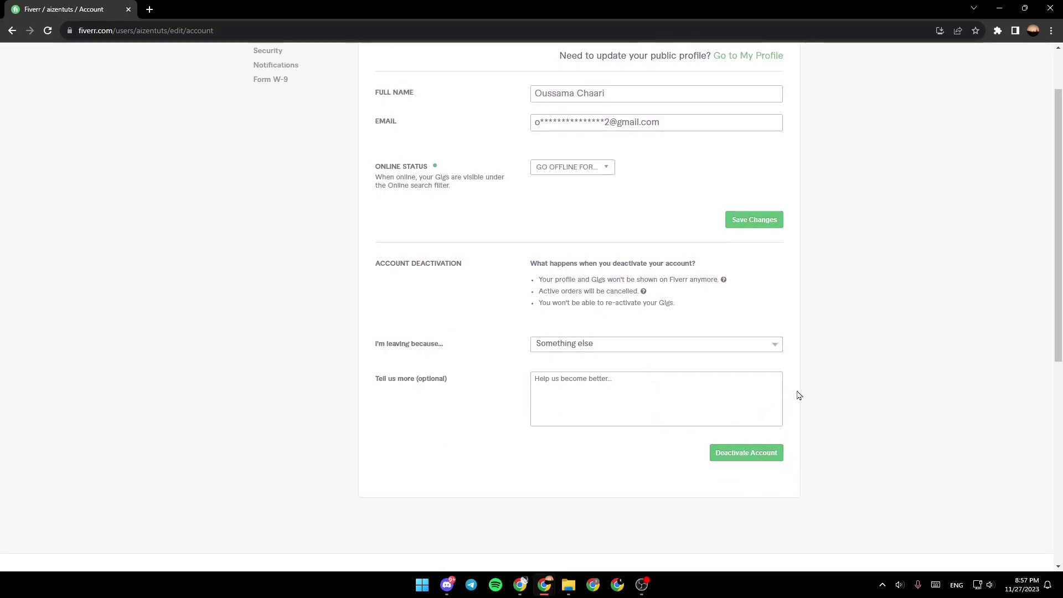
scroll(1005, 279, "up", 1)
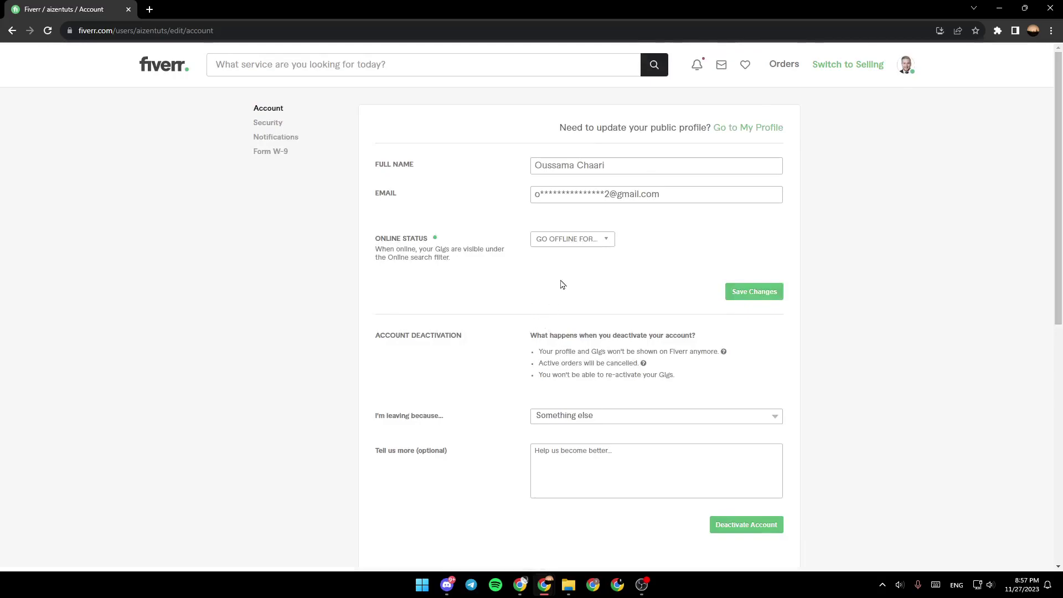
left_click(732, 533)
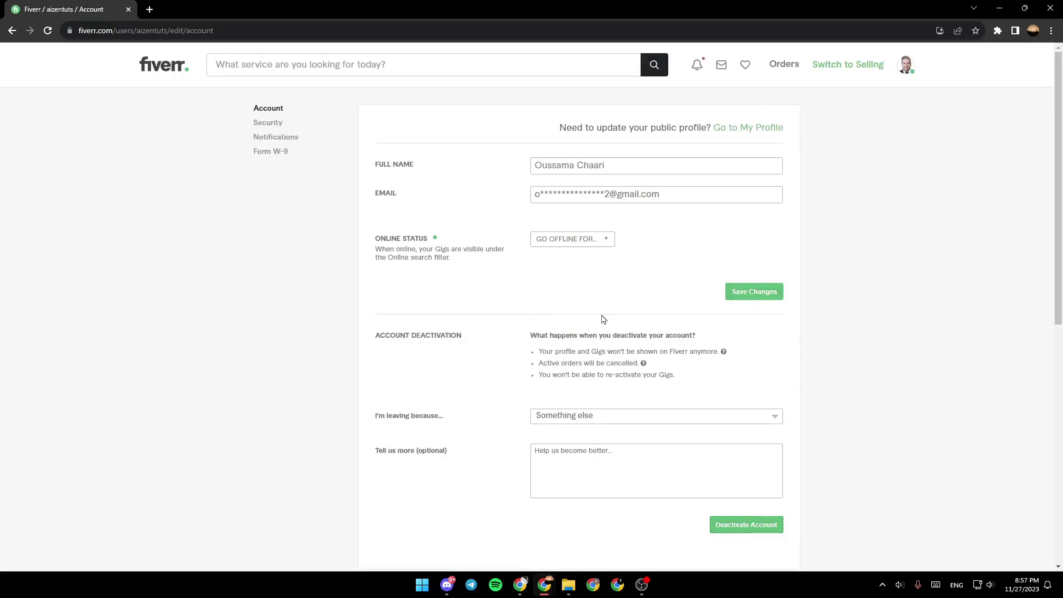